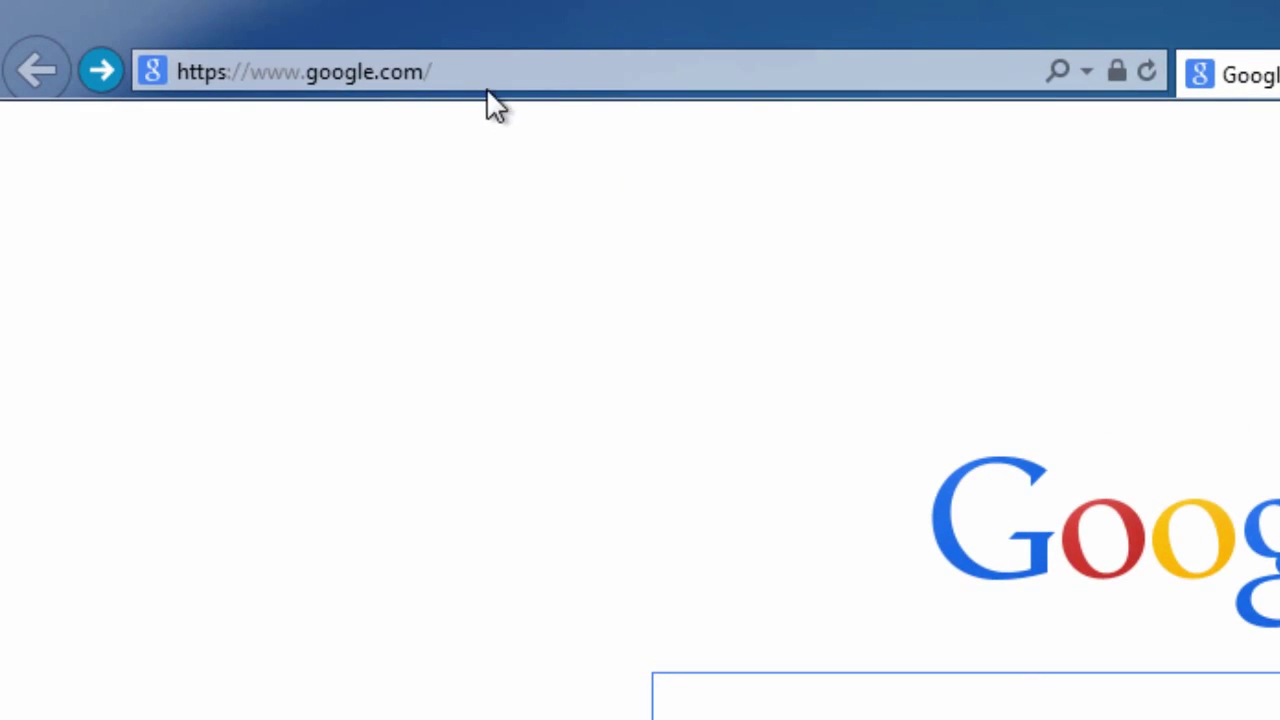
Step: Open the web page recovering-deleted-files.net/android-data-recovery
left_click(478, 72)
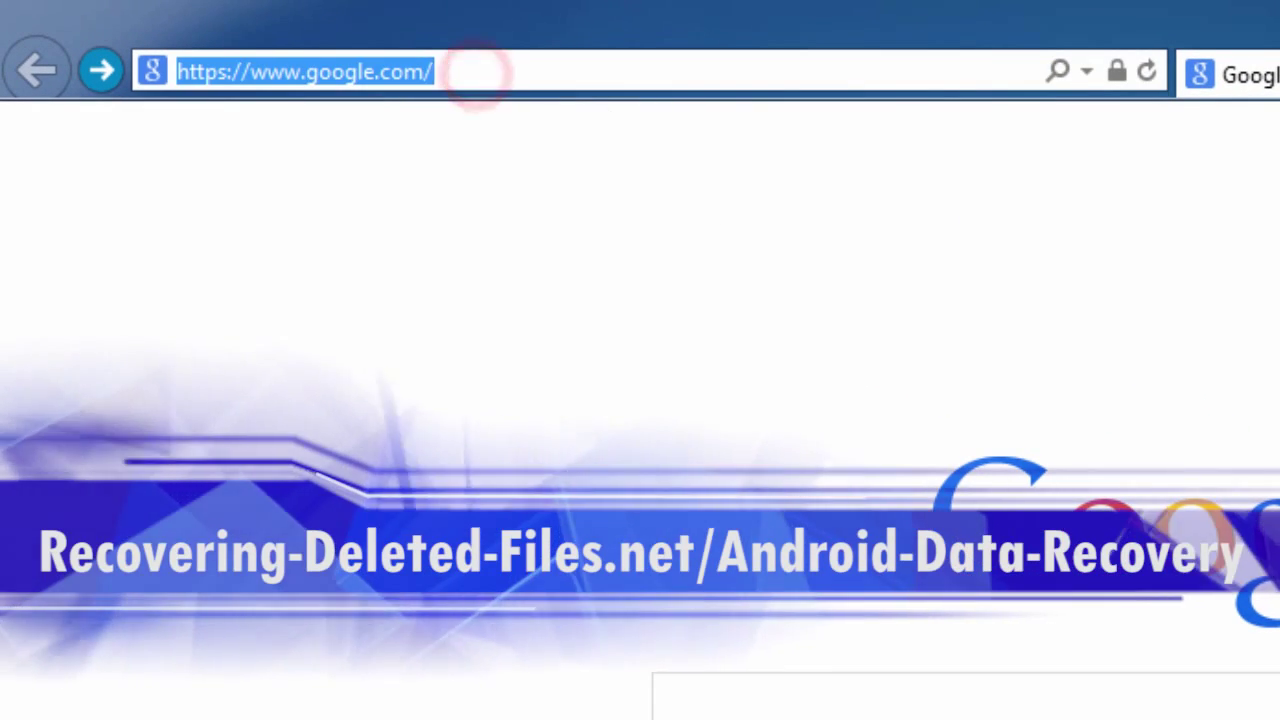
type("re")
key("Down")
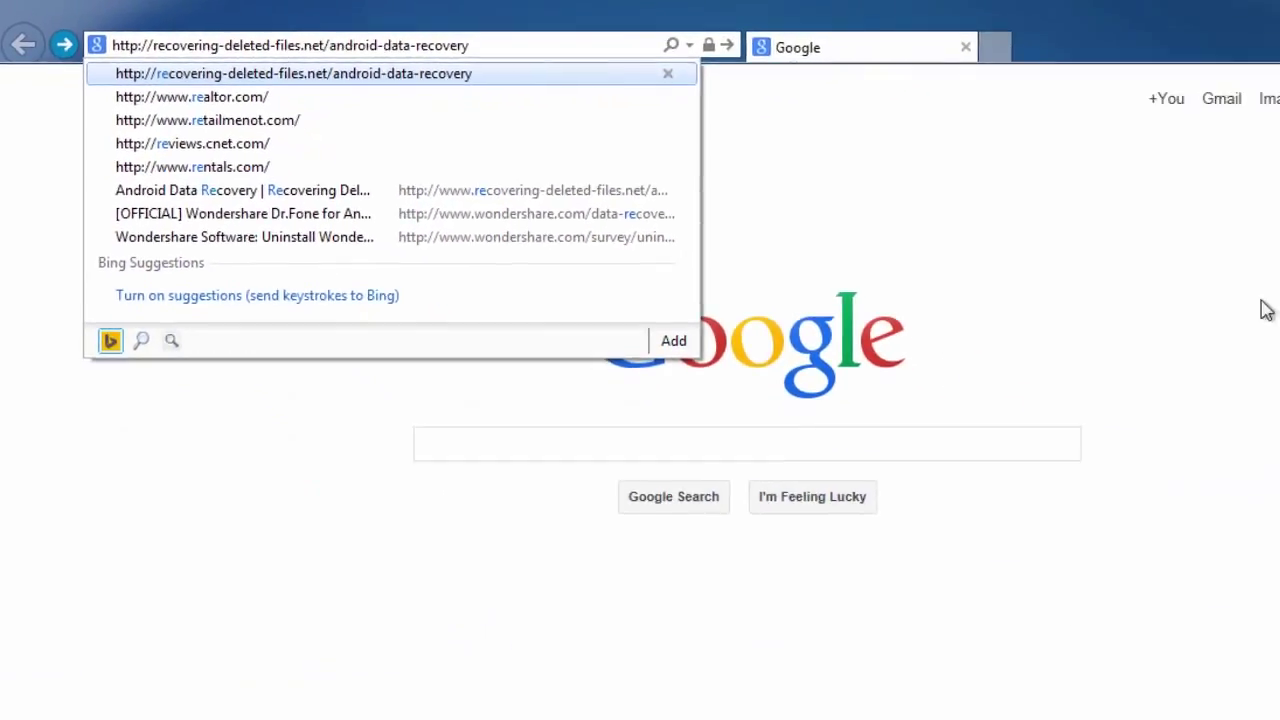
key("Return")
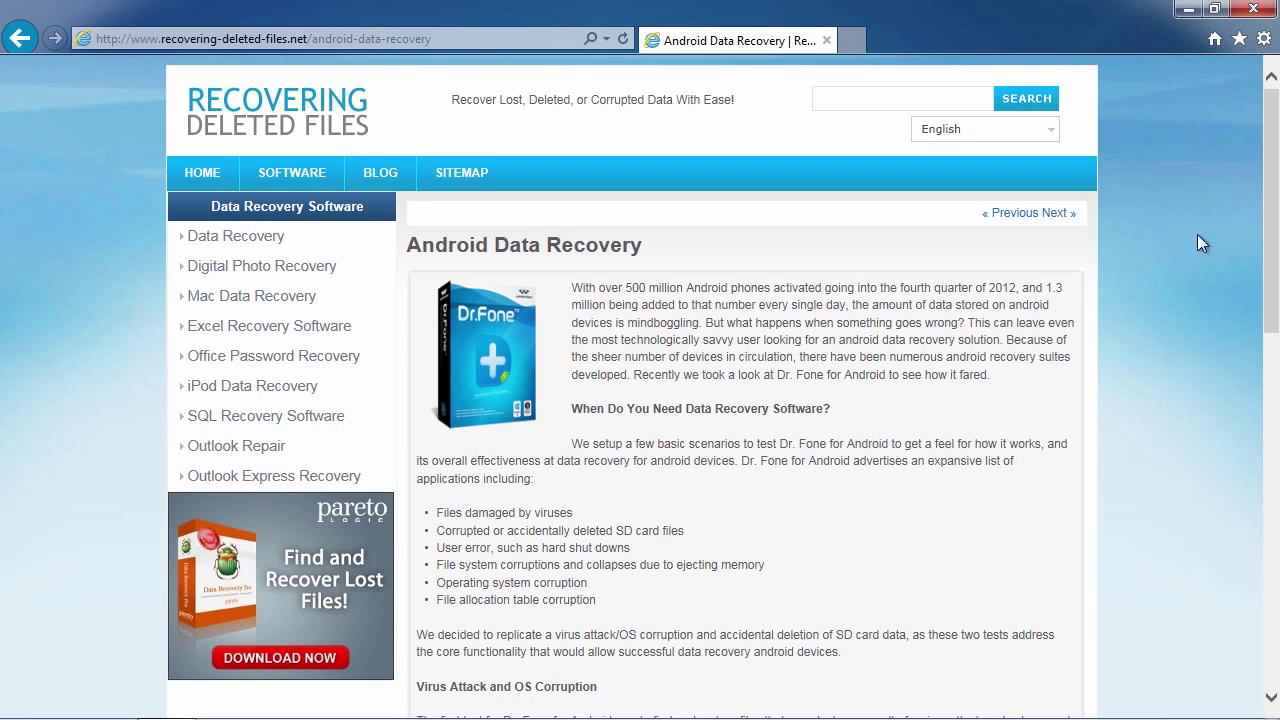
Step: Follow the article's download link to Dr.Fone for Android and request the free Windows trial
left_click_drag(1265, 230, 1265, 428)
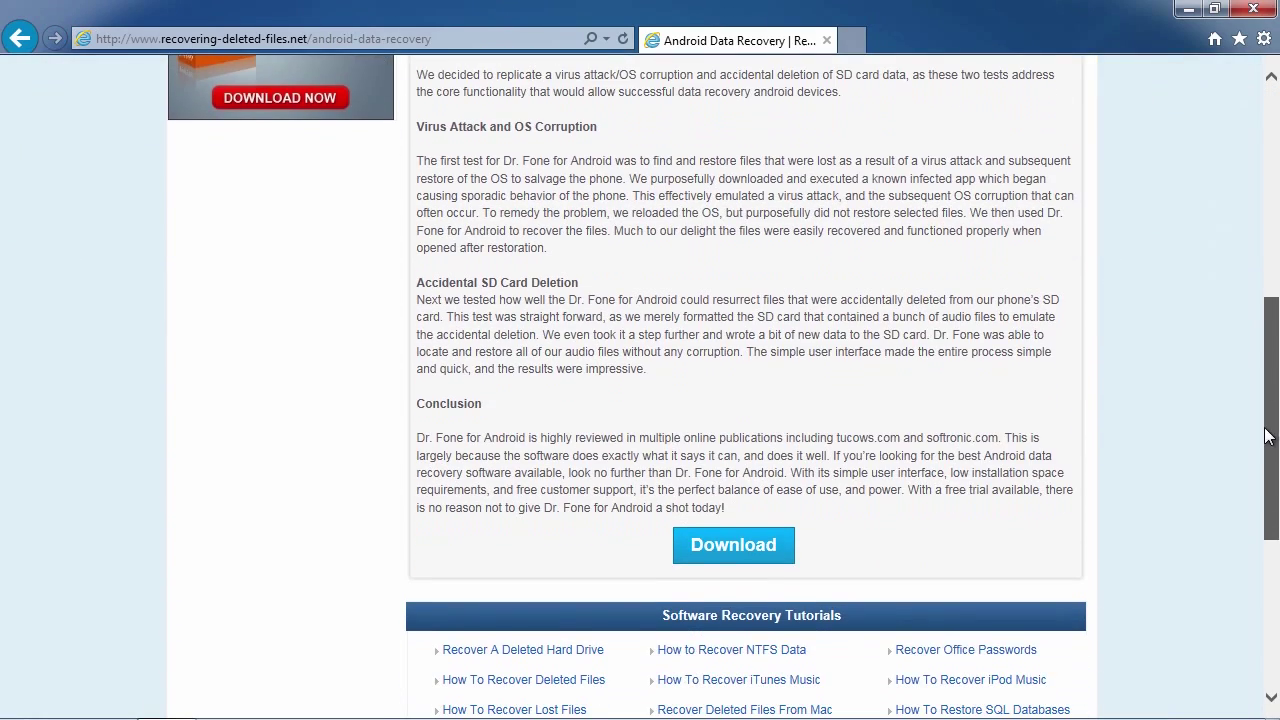
left_click(749, 546)
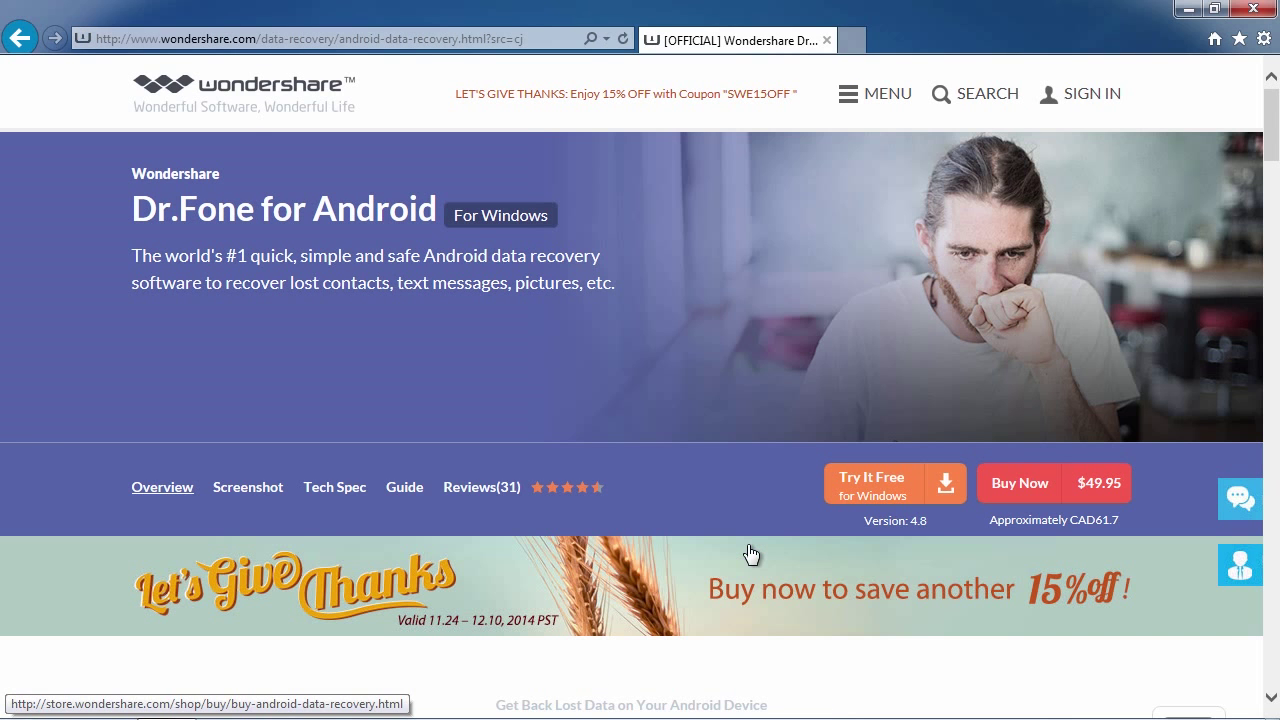
left_click(870, 488)
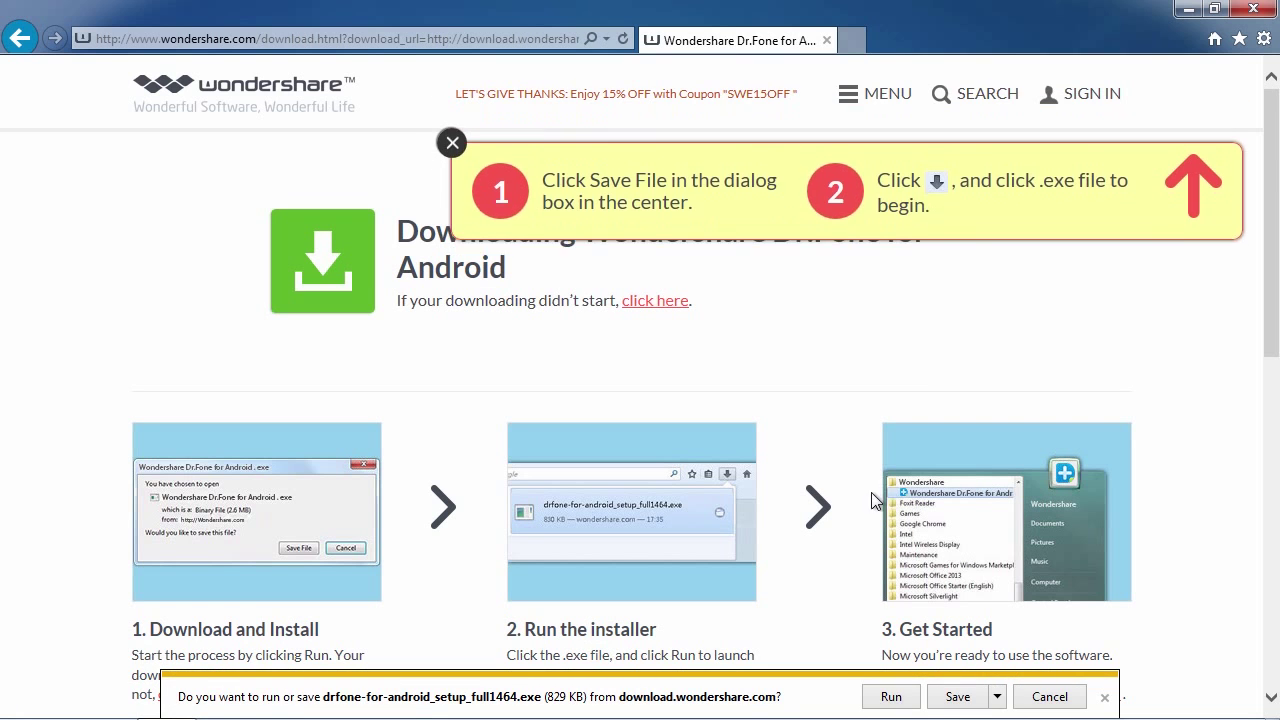
Step: Save the installer drfone-for-android_setup_full1464.exe under a chosen location, with the Desktop as destination
left_click(998, 697)
left_click(1045, 674)
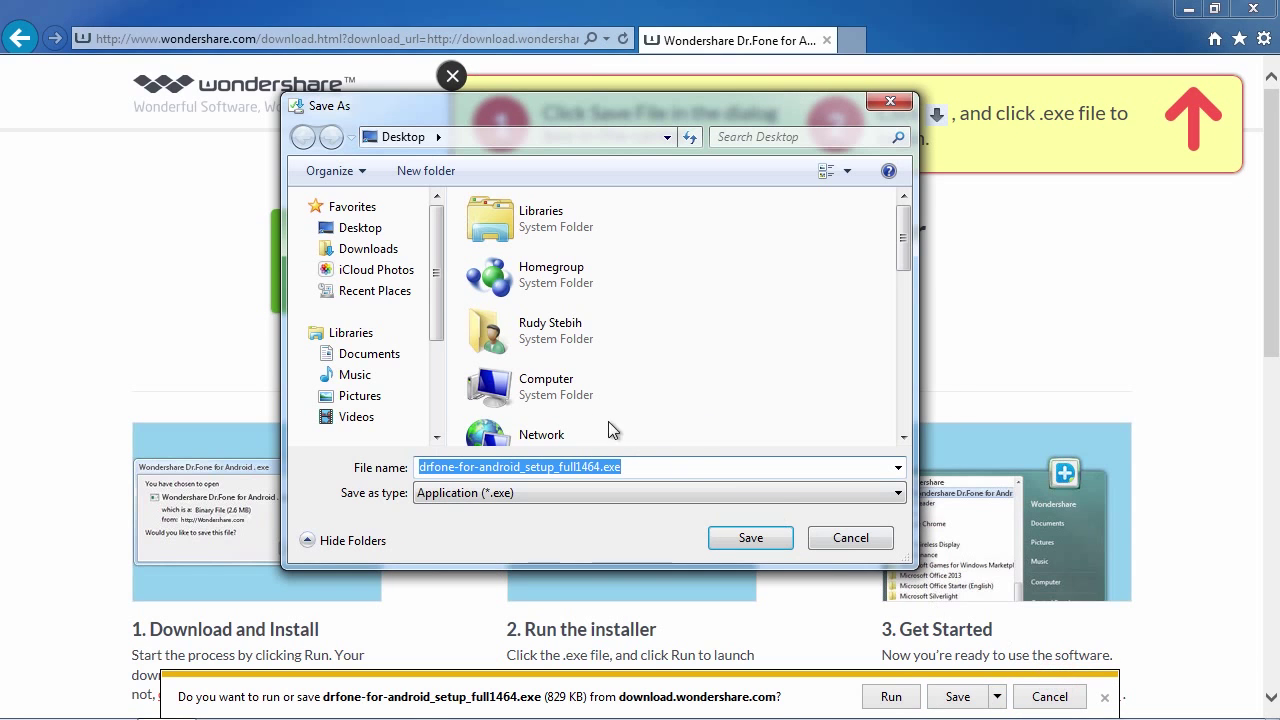
left_click(362, 234)
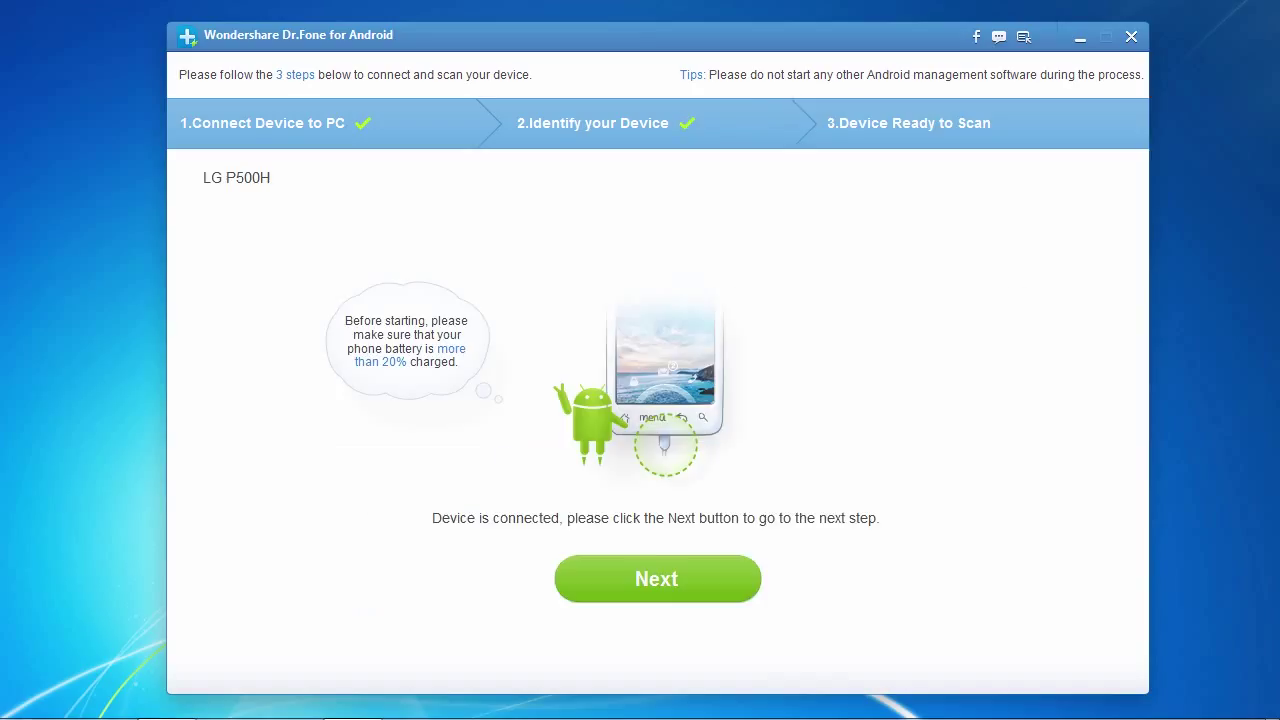
Step: In Wondershare Dr.Fone for Android, proceed with the connected LG P500H to the choice of file types
left_click(1030, 626)
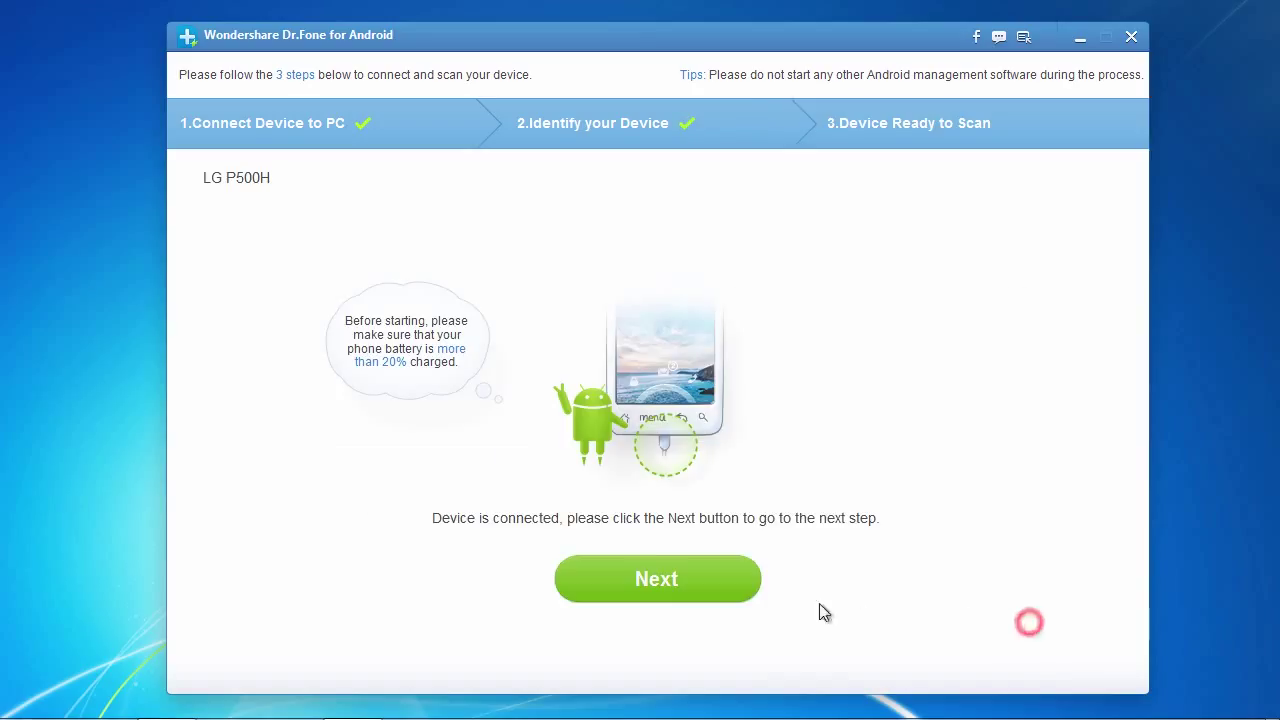
left_click(688, 582)
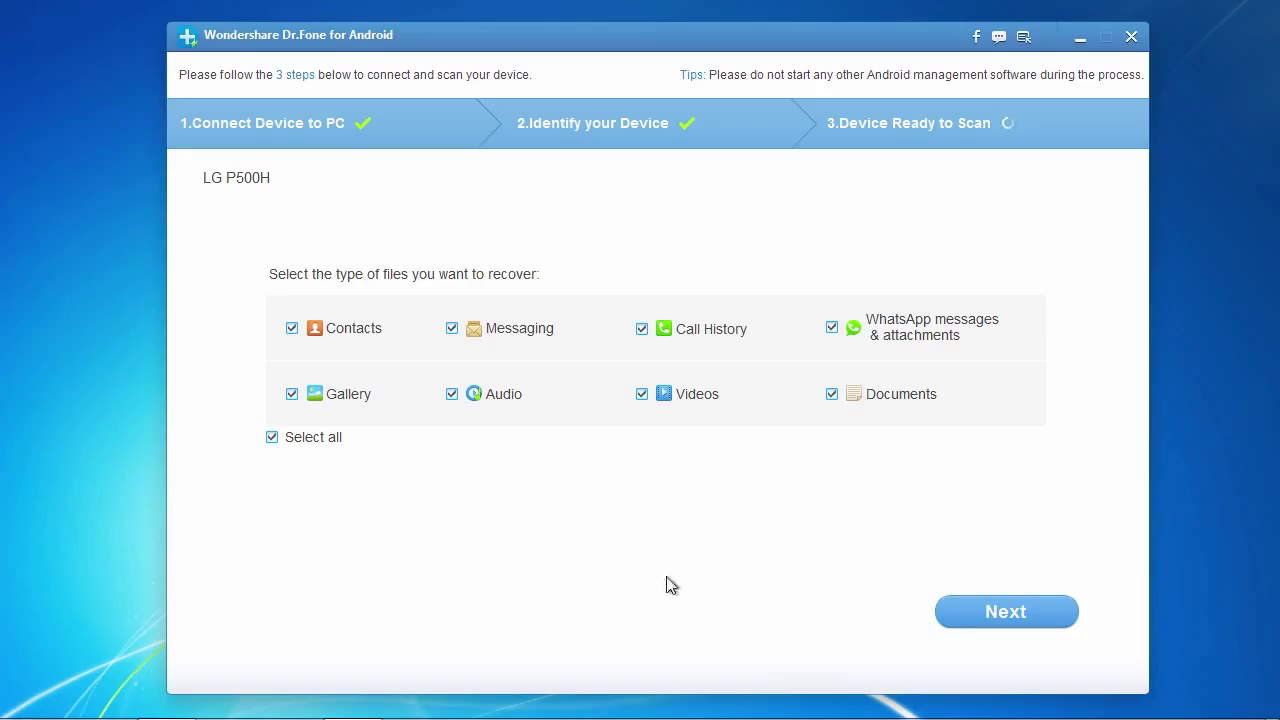
Step: Deselect Contacts and Messaging, and reselect all file types for recovery
left_click(291, 328)
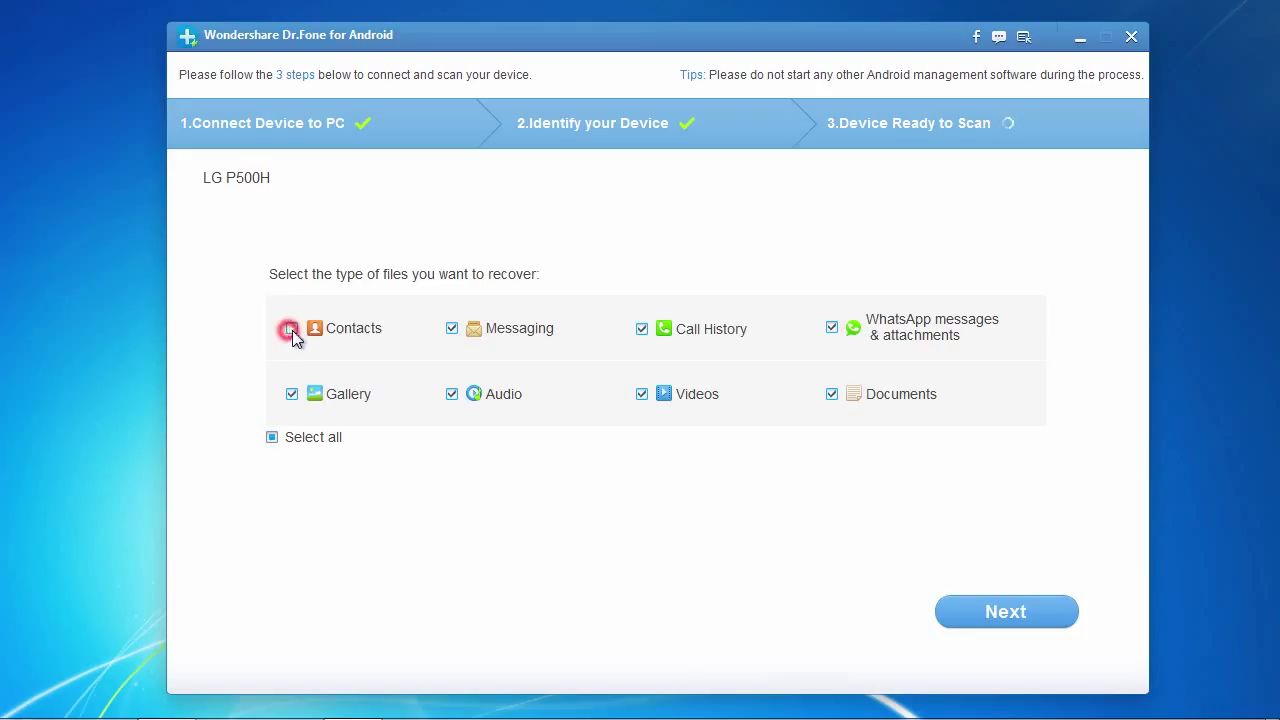
left_click(451, 329)
left_click(272, 437)
left_click(272, 437)
Step: Accept the file types and scan the phone in Standard Mode for deleted files only
left_click(984, 614)
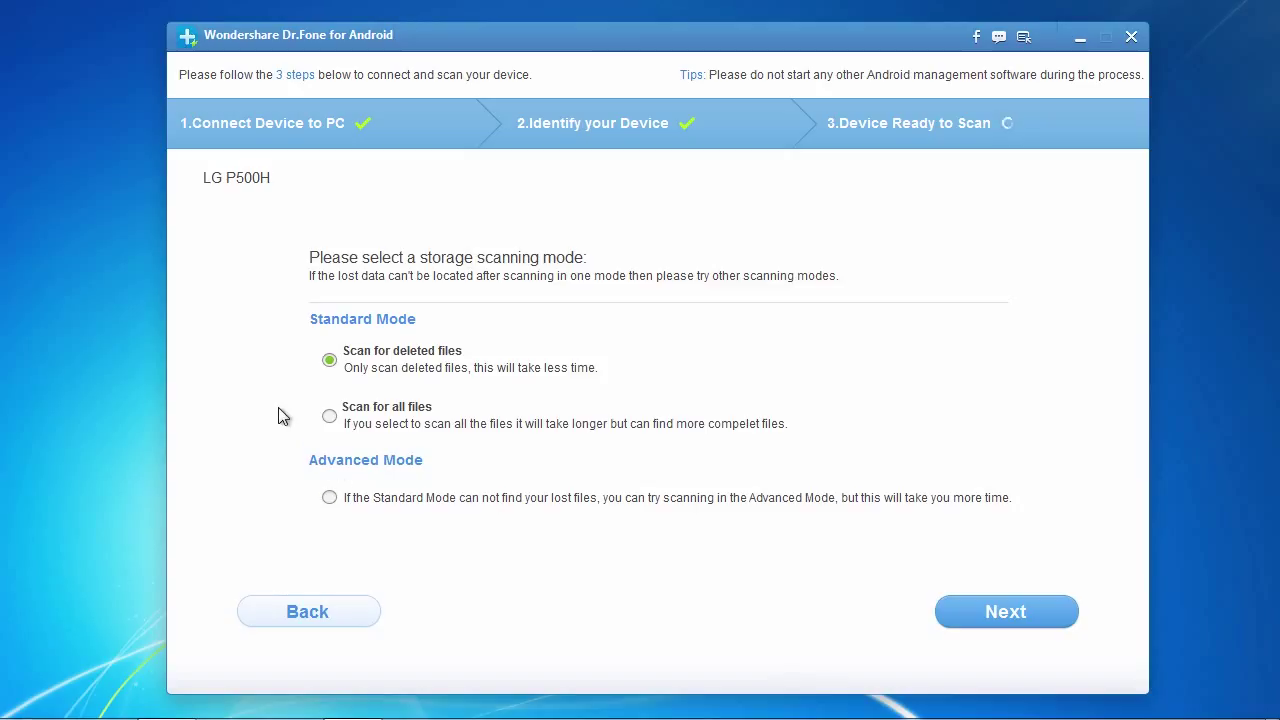
left_click(329, 417)
left_click(331, 362)
left_click(1013, 612)
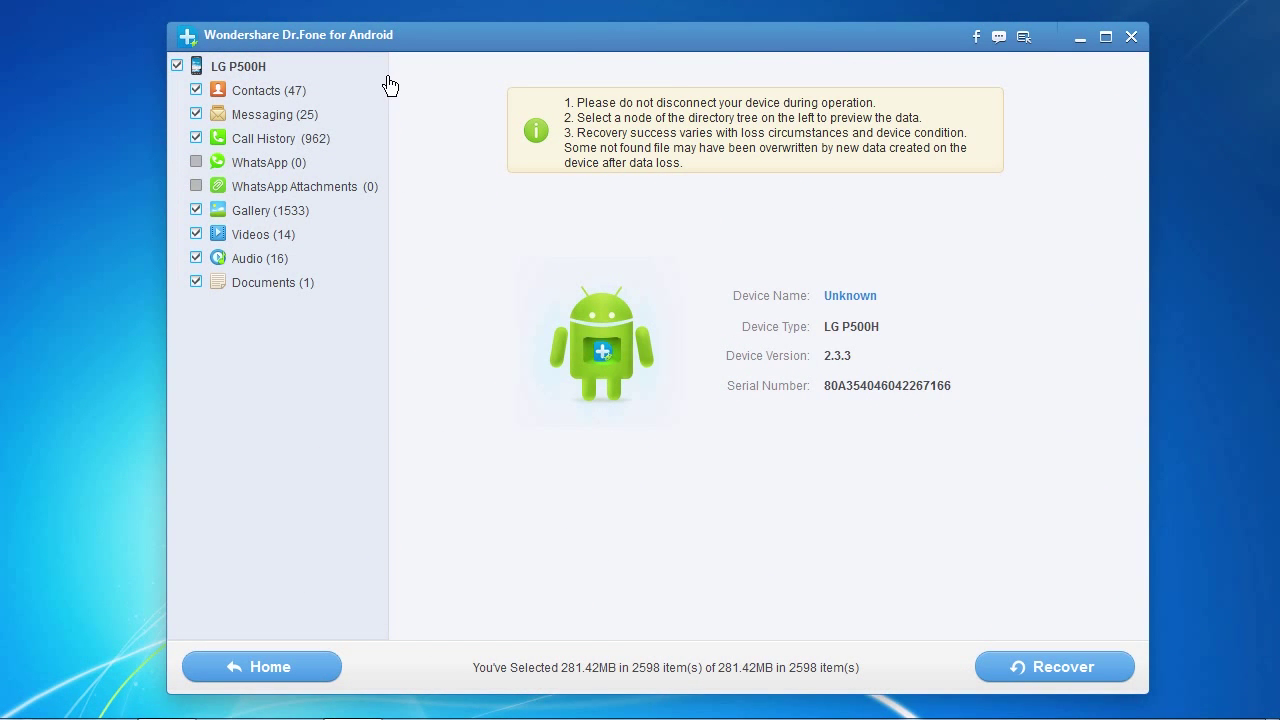
Step: Preview the recoverable contacts, gallery pictures and videos found on the phone
left_click(253, 92)
left_click(245, 214)
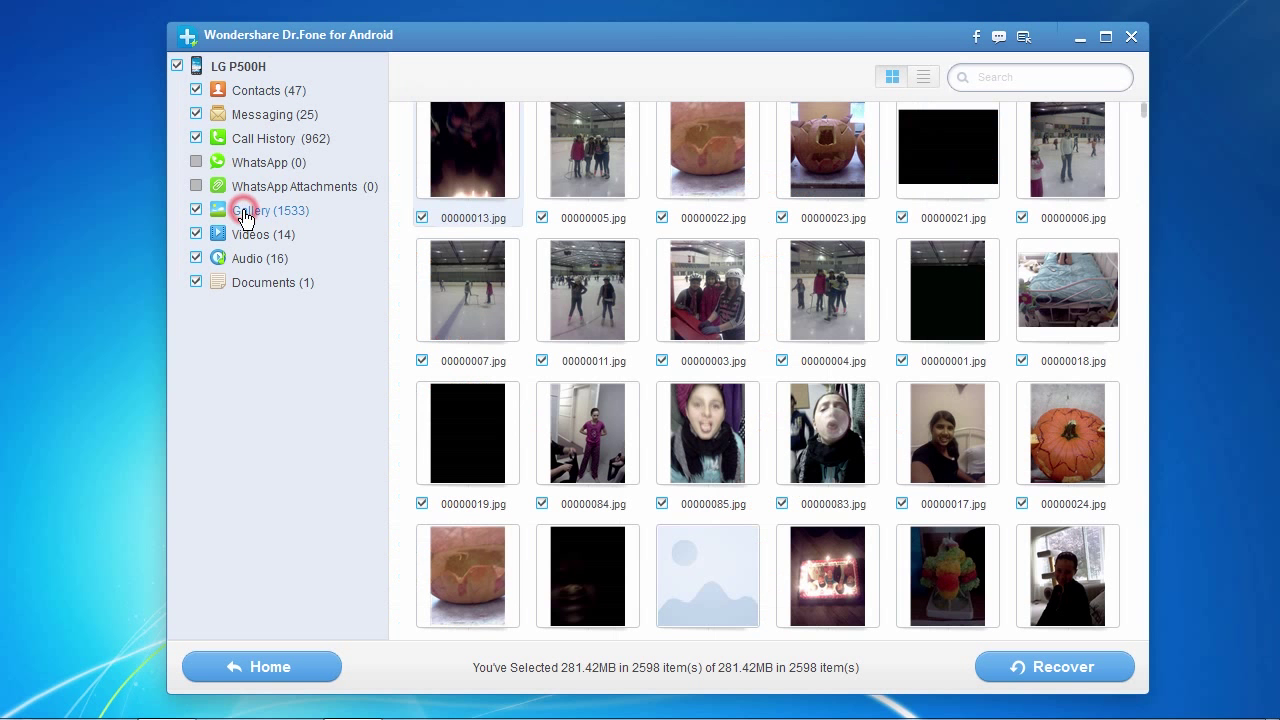
left_click(244, 235)
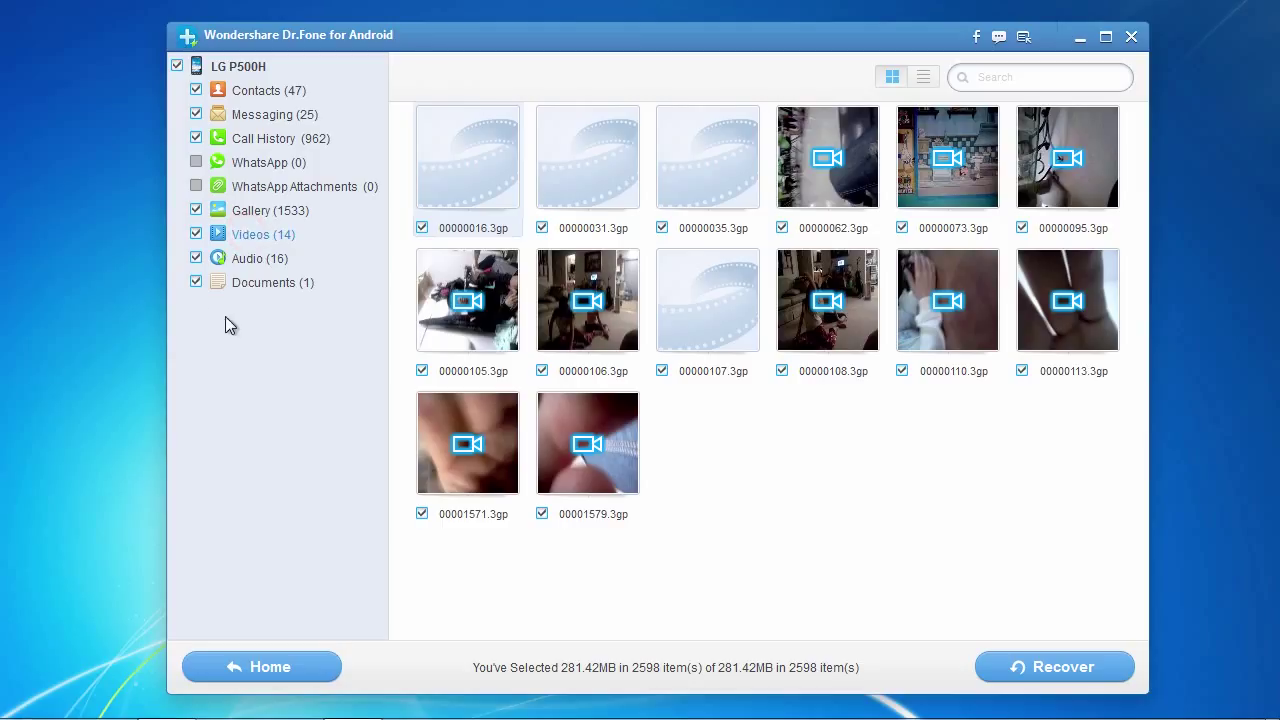
Step: Exclude the Documents, Audio and Videos categories from the recovery, and include all three again
left_click(196, 282)
left_click(195, 258)
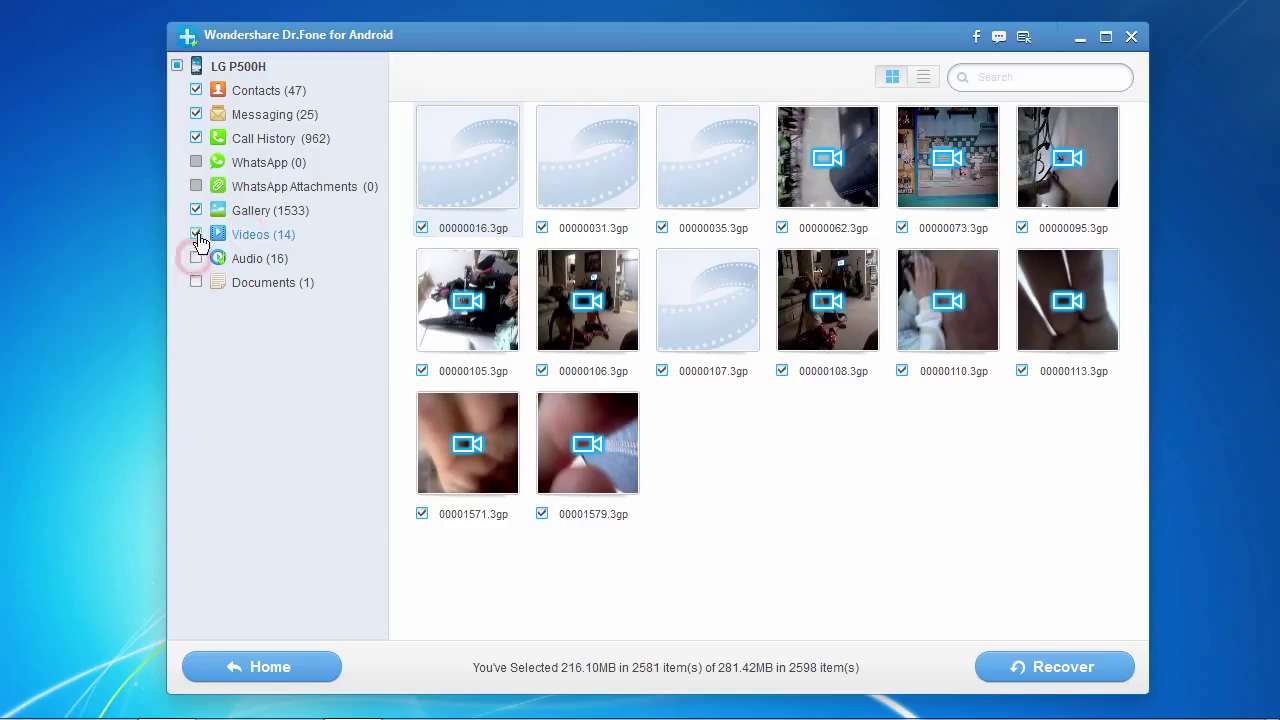
left_click(196, 234)
left_click(196, 234)
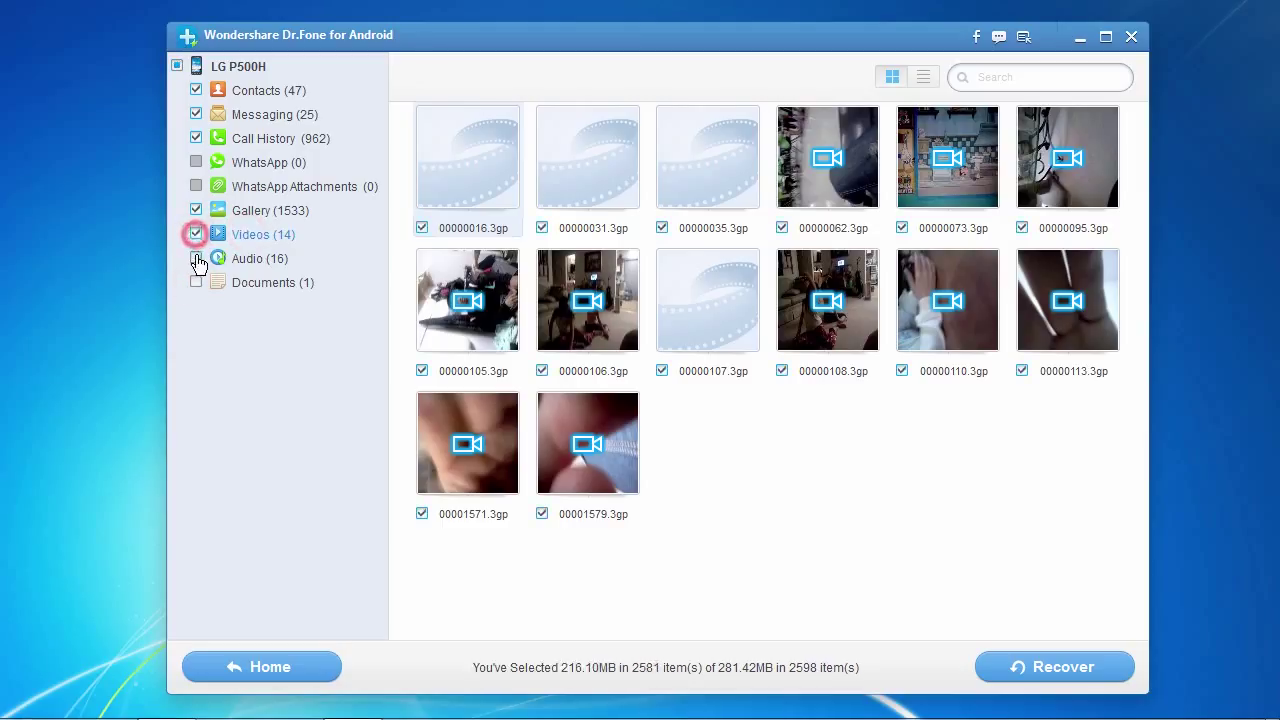
left_click(196, 258)
left_click(196, 282)
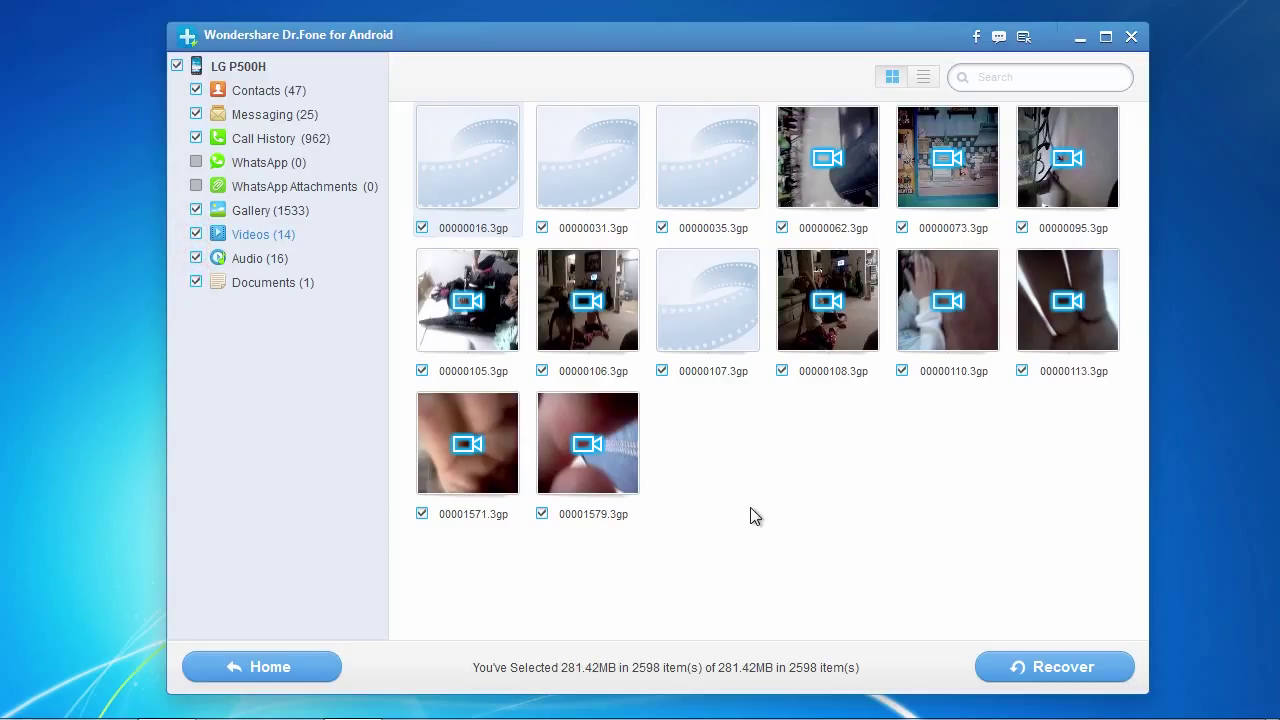
Step: Deselect the videos 00000062.3gp, 00000073.3gp and 00000095.3gp, and reselect the whole Videos category
left_click(782, 228)
left_click(902, 228)
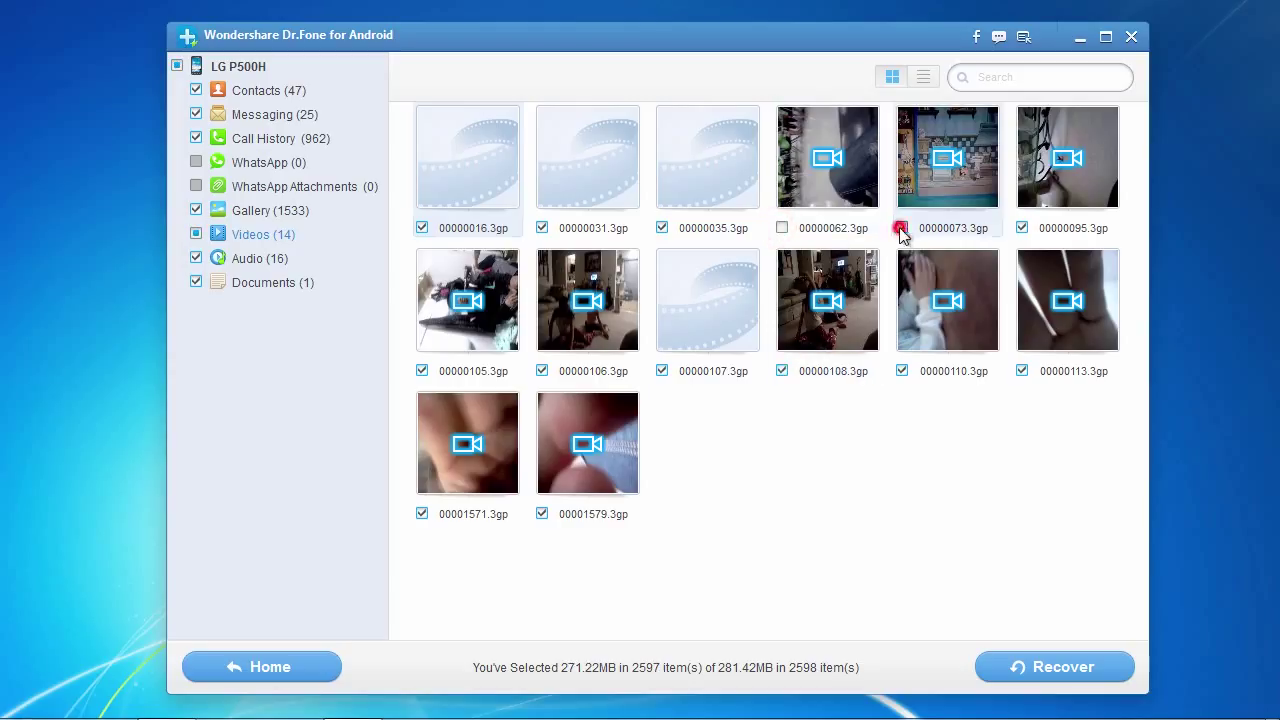
left_click(1022, 228)
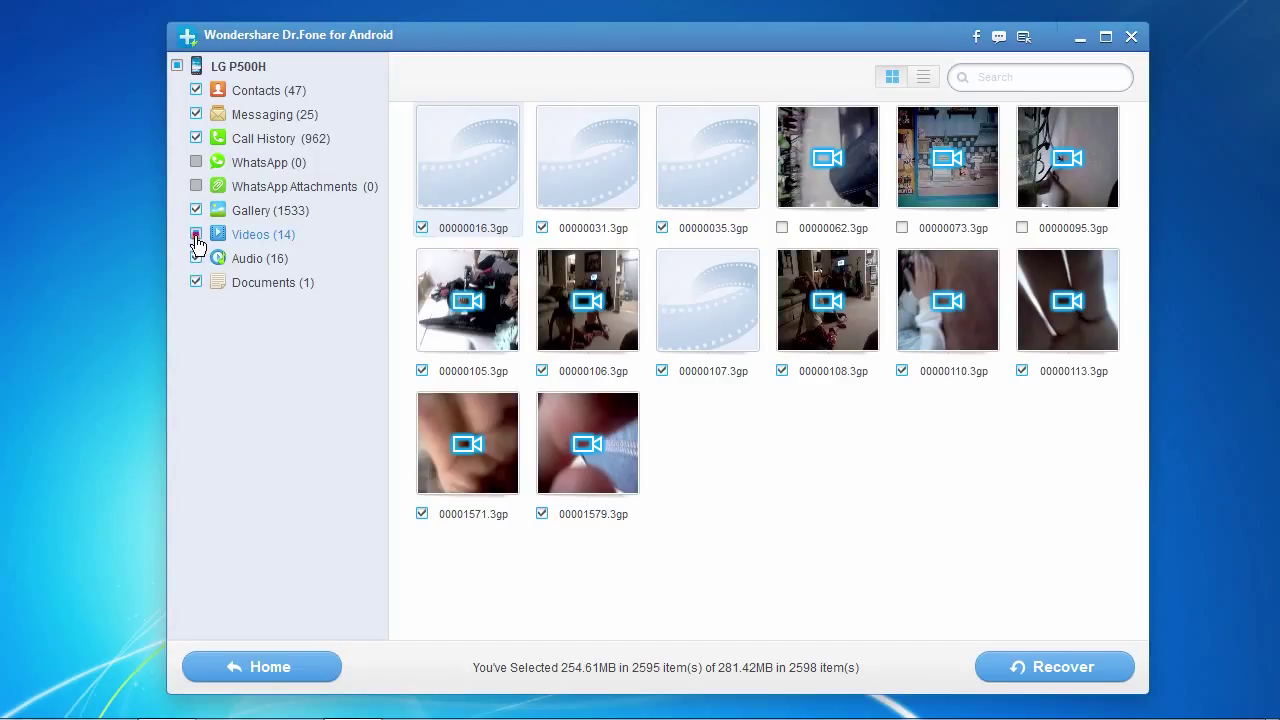
left_click(196, 235)
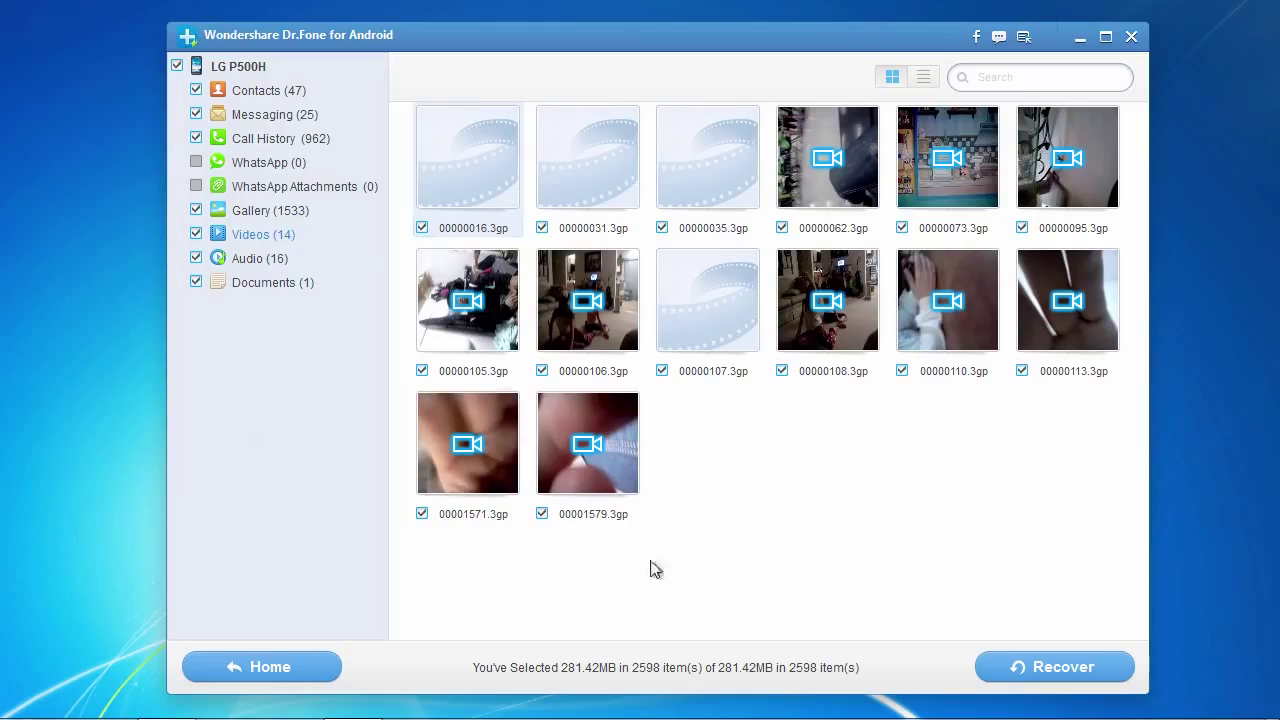
Step: Recover all selected phone data into the proposed Documents folder on the computer
left_click(1048, 670)
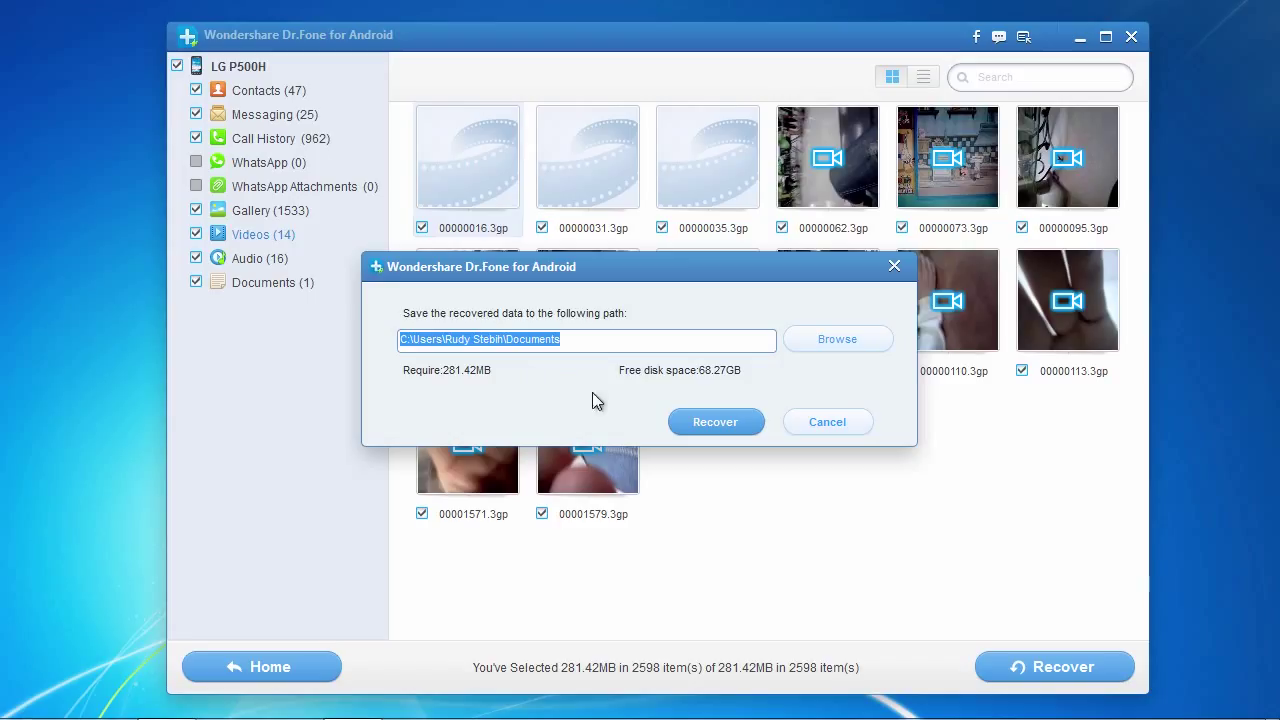
left_click(712, 422)
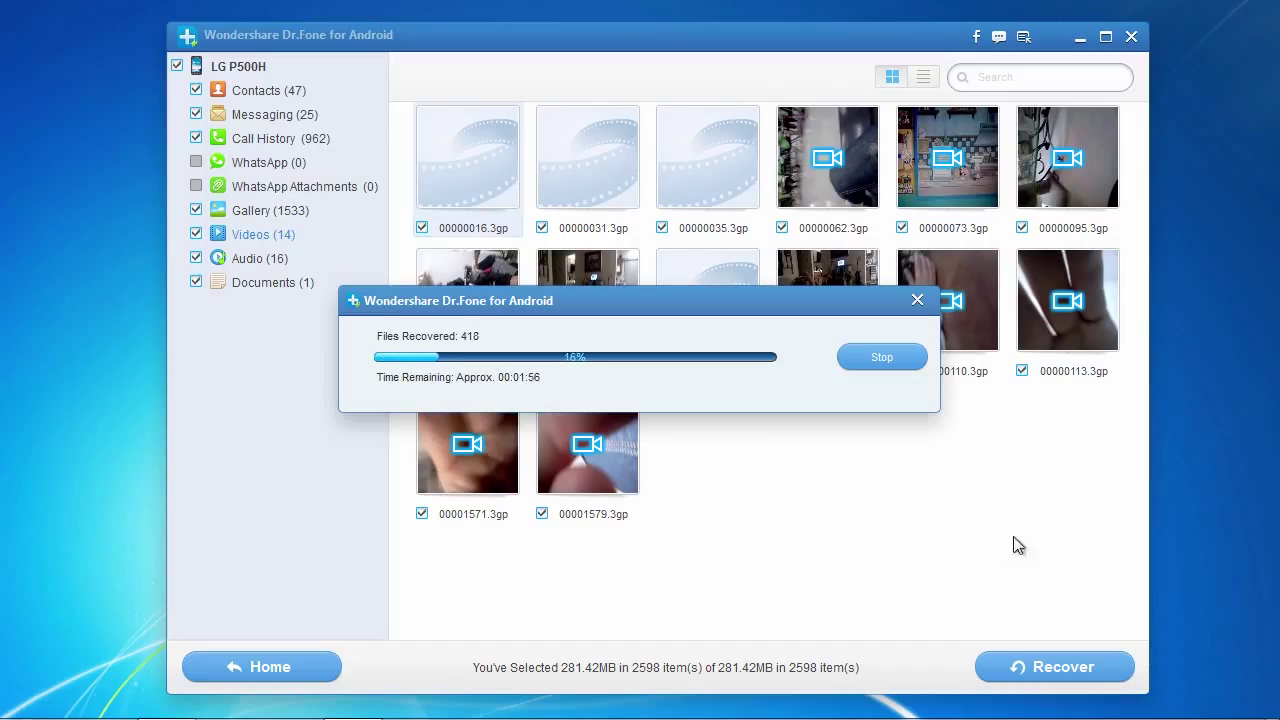
left_click(1176, 526)
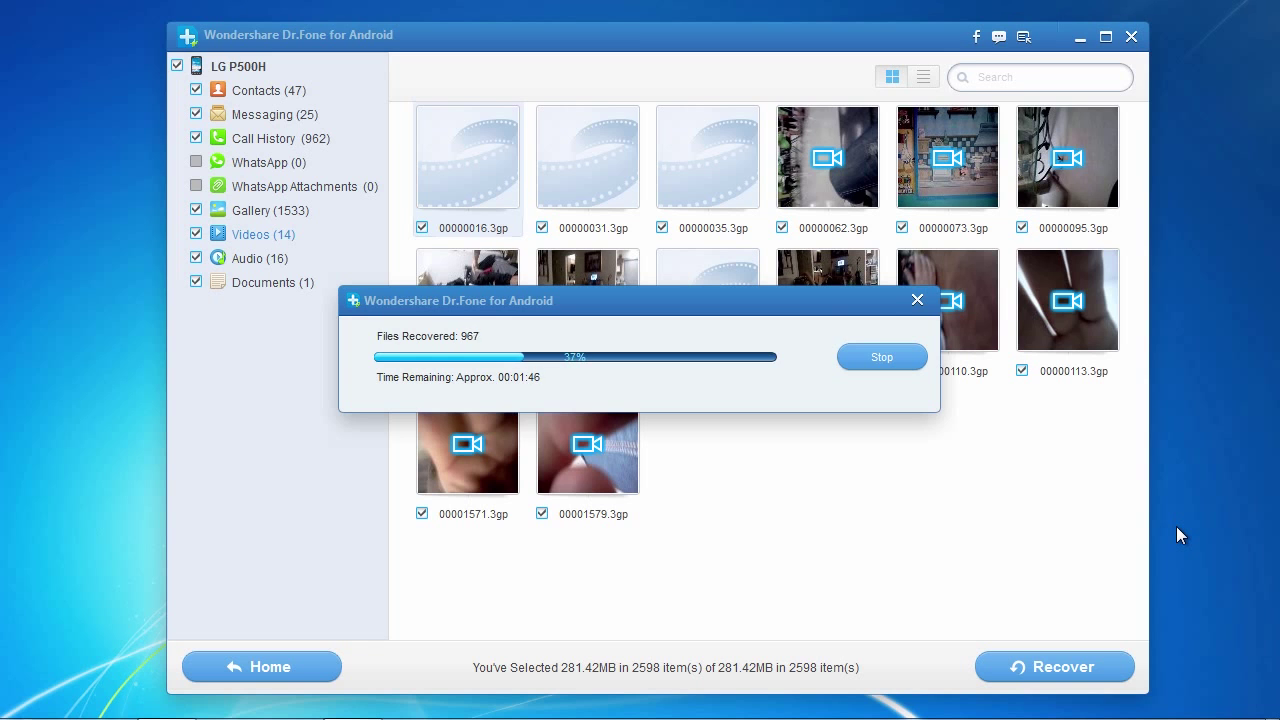
Step: Switch back to Internet Explorer and review the Android Data Recovery article down to its download link
key("alt+Tab")
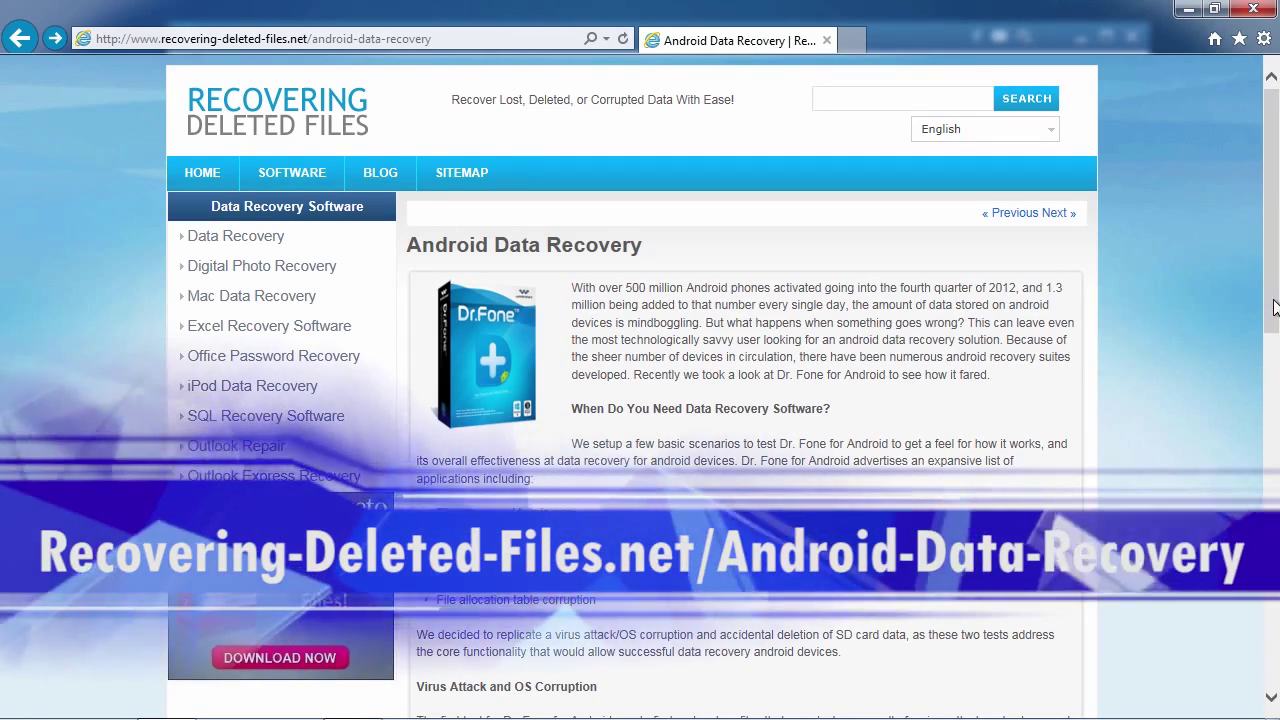
left_click_drag(1275, 308, 1273, 480)
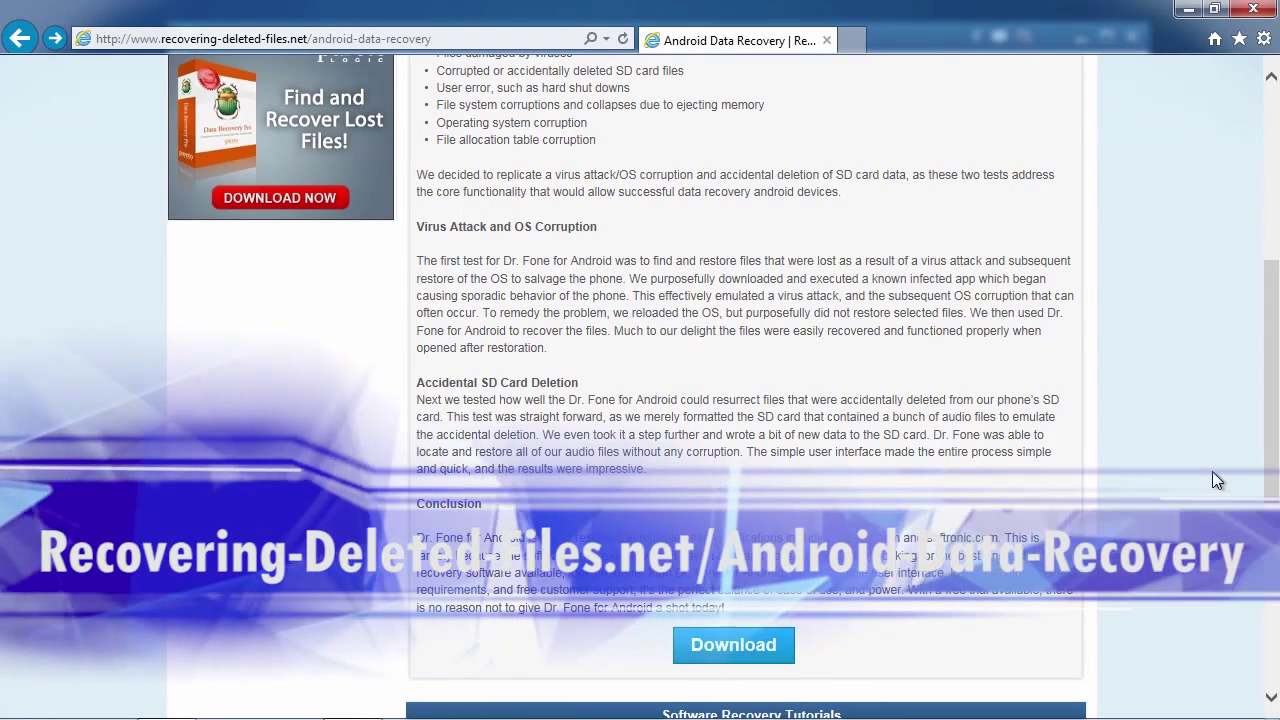